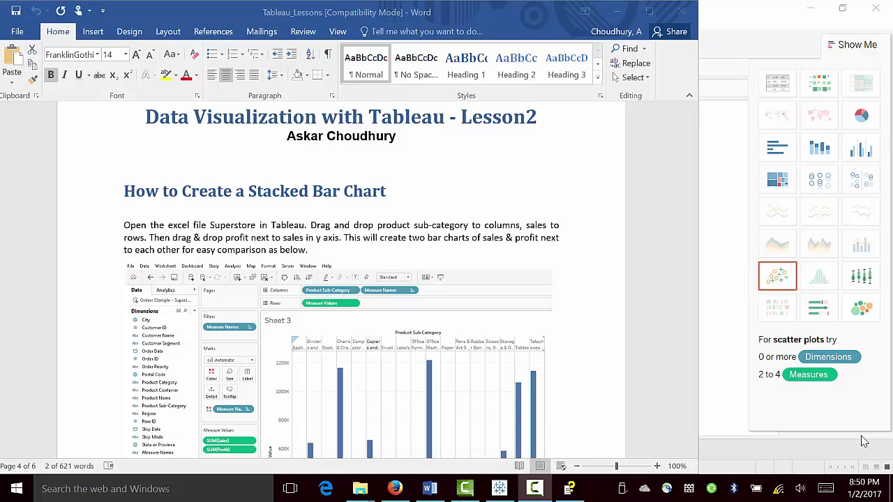
# Connect to the Excel file Sample - Superstore Subset, add its Orders sheet, and open Sheet 1
pyautogui.click(864, 441)
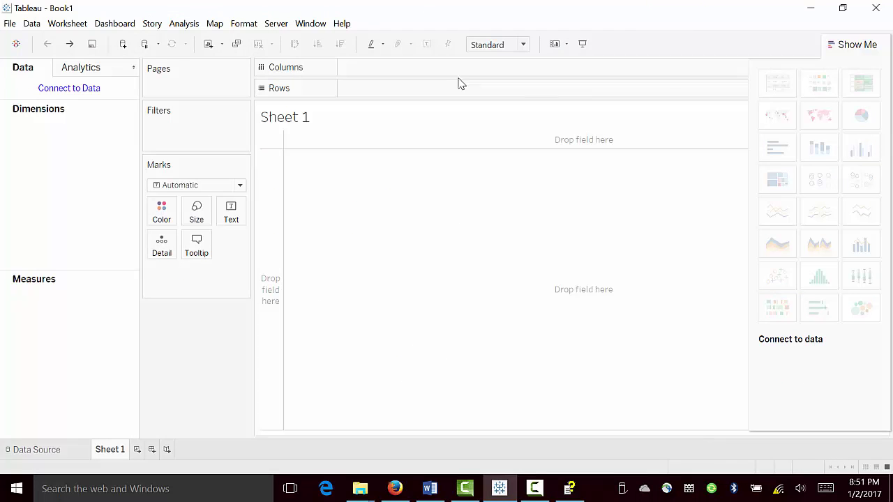
pyautogui.click(81, 89)
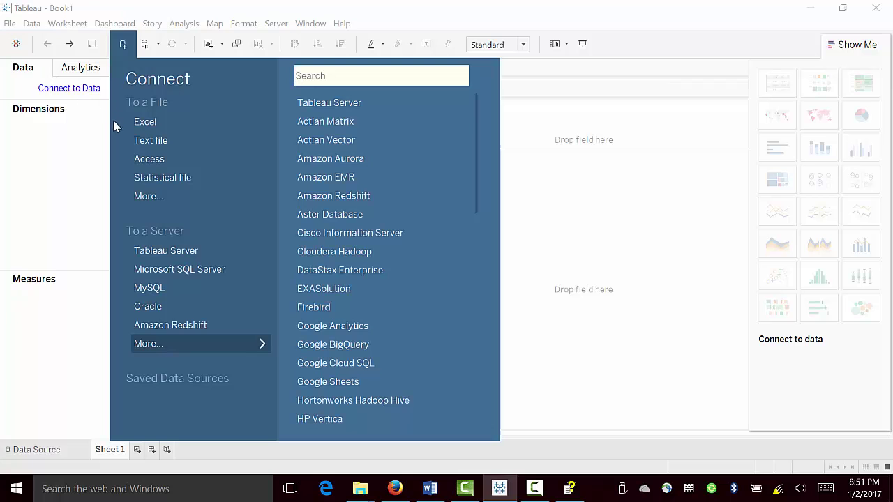
pyautogui.click(140, 123)
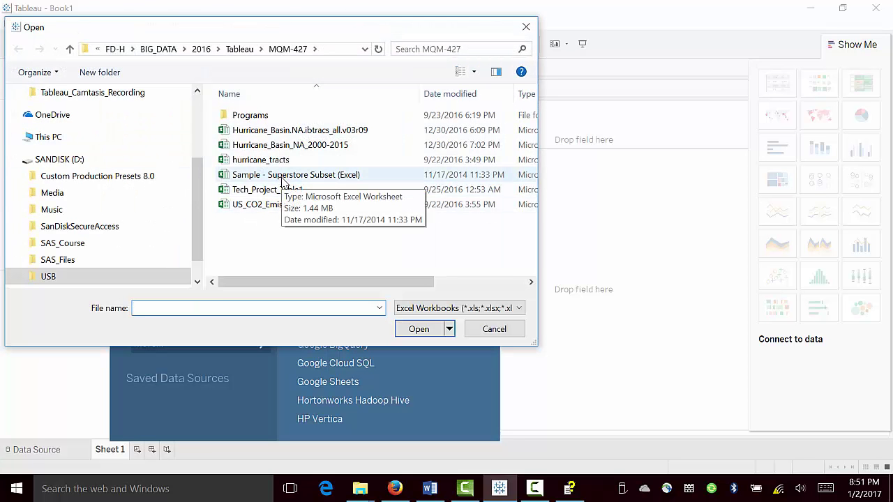
pyautogui.doubleClick(282, 179)
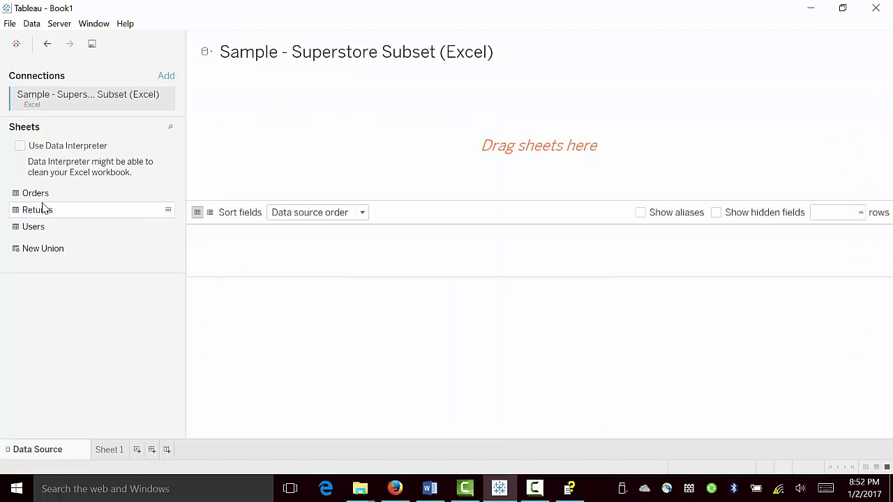
pyautogui.moveTo(39, 194); pyautogui.dragTo(505, 150)
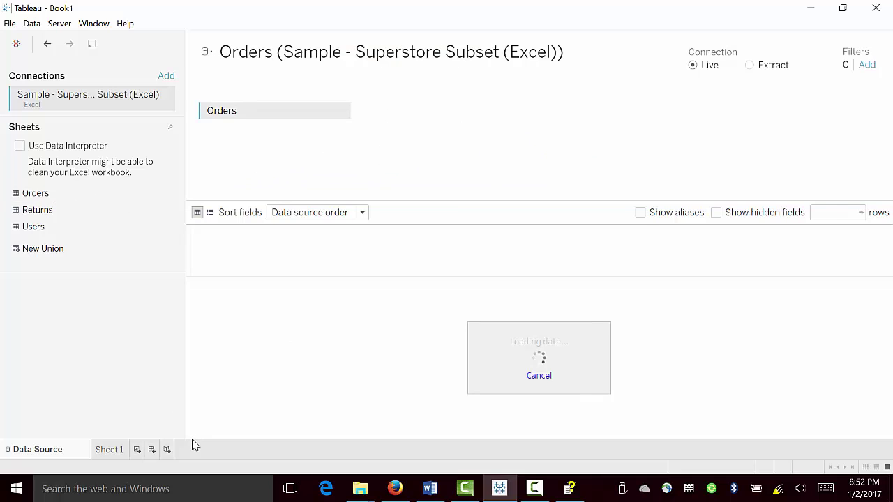
pyautogui.click(111, 451)
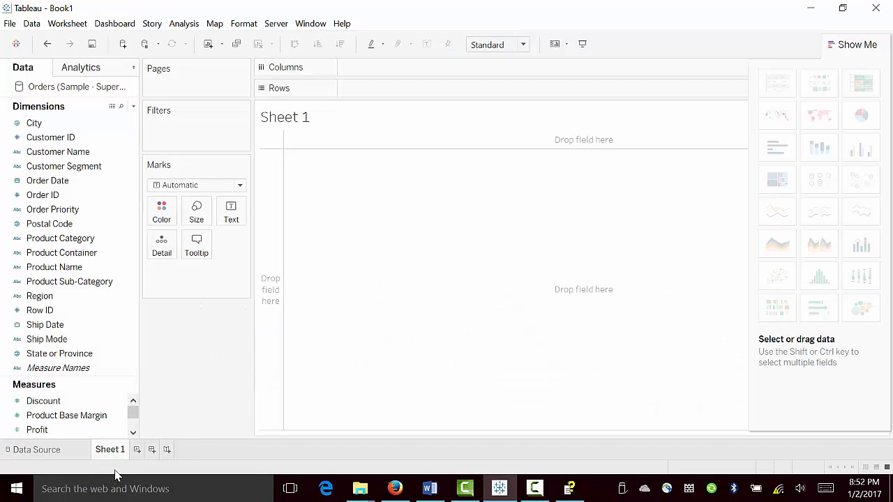
# Place Product Sub-Category on Columns and Sales on Rows to get 17 SUM(Sales) bars
pyautogui.click(86, 126)
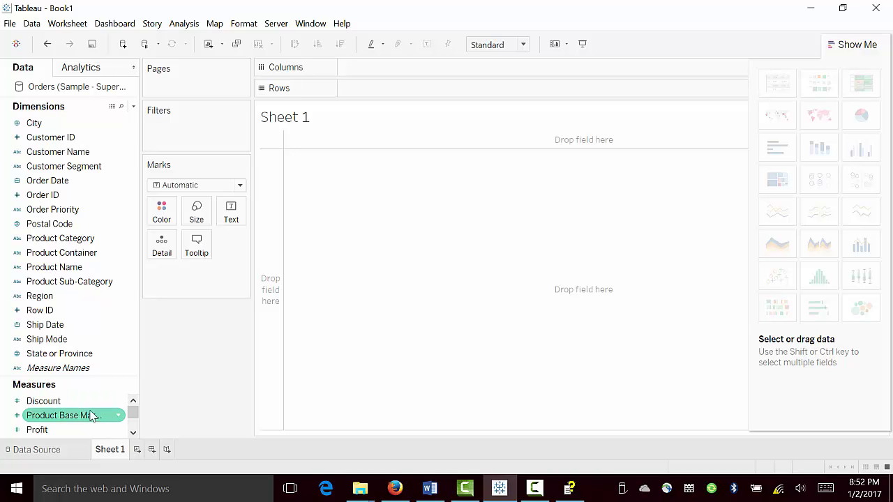
pyautogui.click(40, 287)
pyautogui.moveTo(40, 286); pyautogui.dragTo(361, 78)
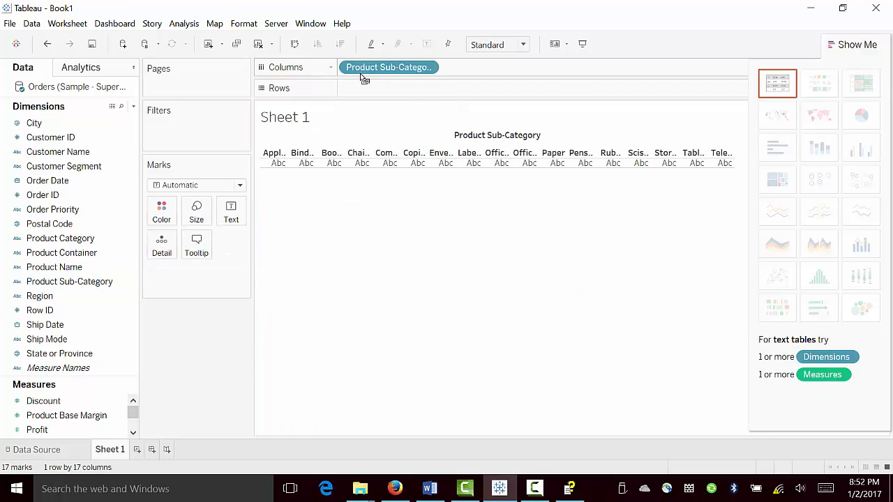
pyautogui.click(133, 432)
pyautogui.click(132, 432)
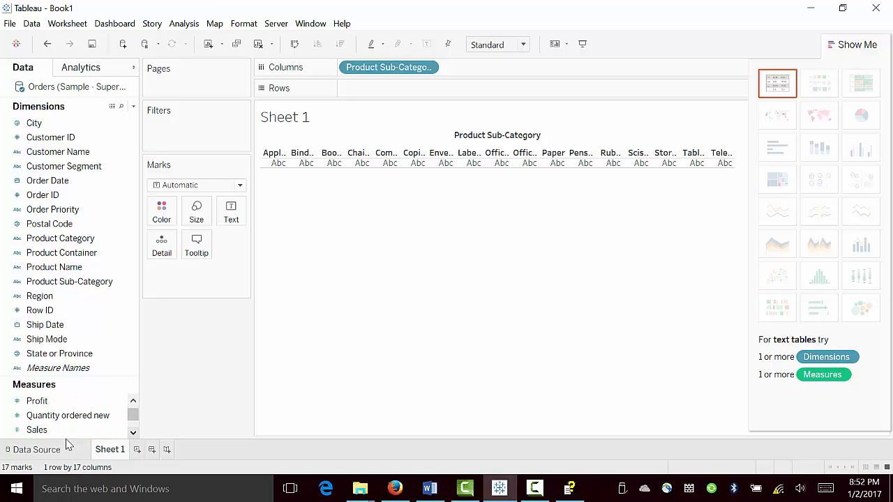
pyautogui.moveTo(37, 430); pyautogui.dragTo(386, 97)
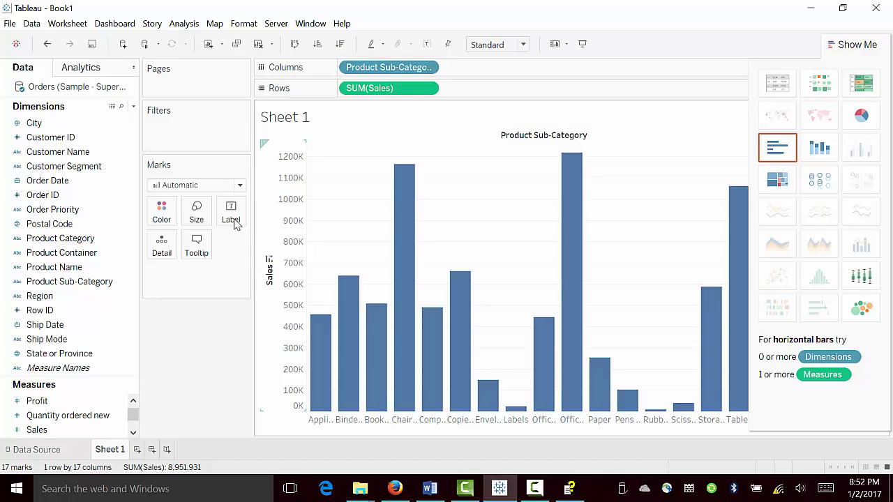
# Drop Profit onto the Sales axis so both measures are plotted together
pyautogui.click(112, 433)
pyautogui.click(38, 402)
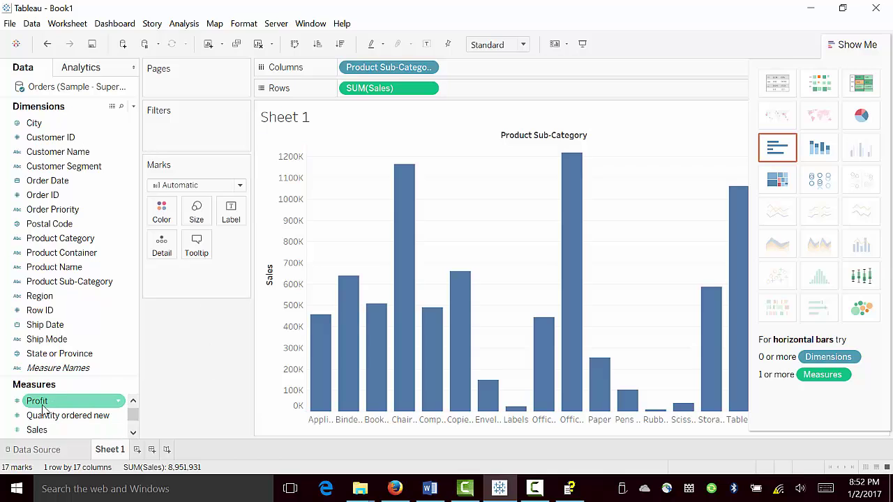
pyautogui.moveTo(39, 404); pyautogui.dragTo(275, 289)
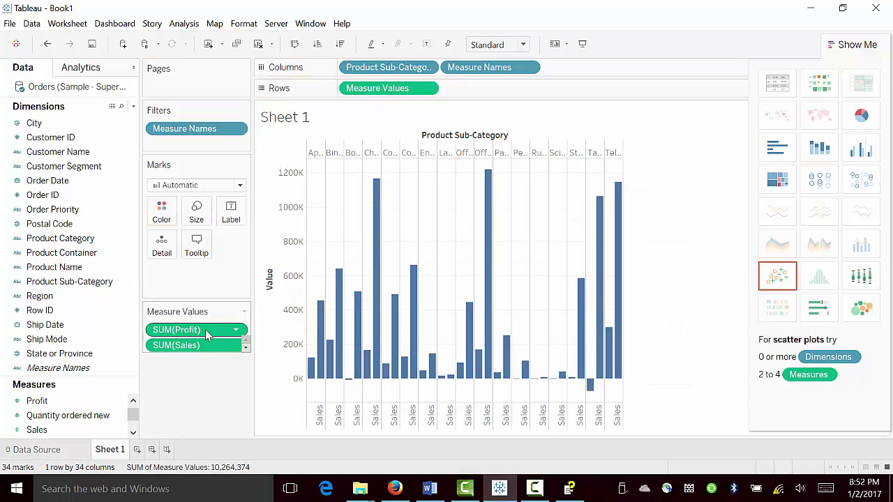
# Put SUM(Sales) ahead of SUM(Profit) in Measure Values and choose side-by-side bars
pyautogui.moveTo(206, 334); pyautogui.dragTo(209, 353)
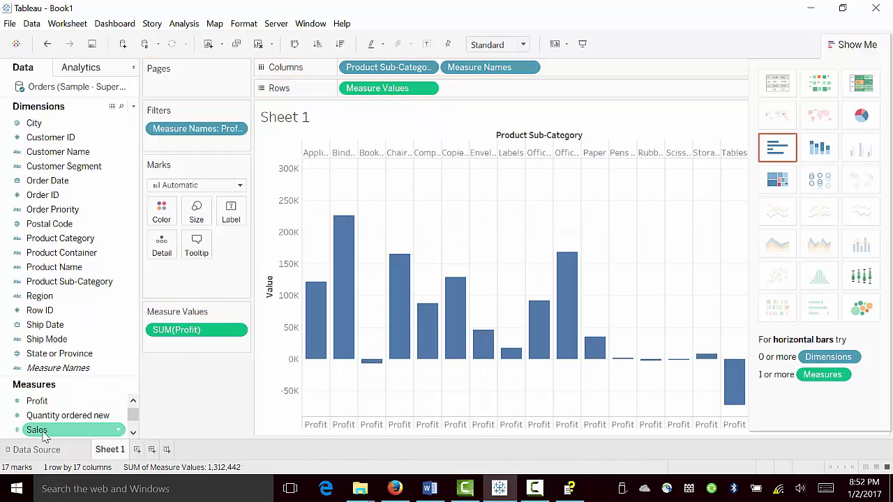
pyautogui.moveTo(43, 435); pyautogui.dragTo(177, 330)
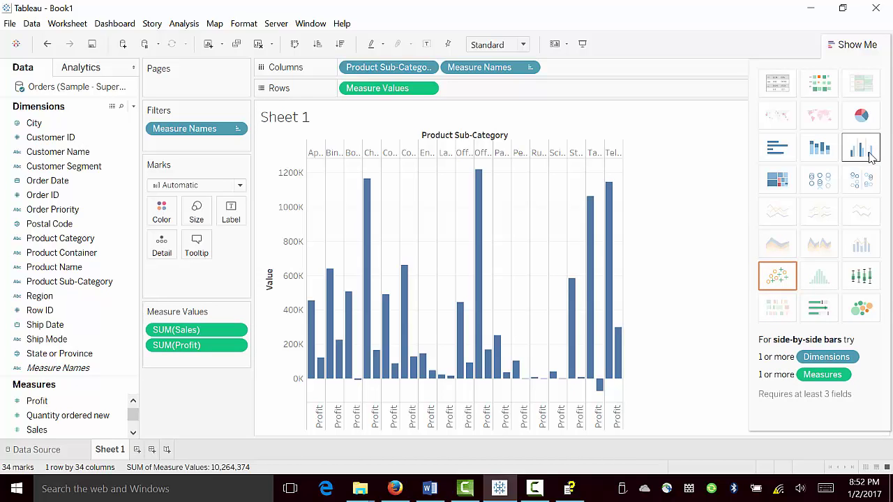
pyautogui.click(870, 155)
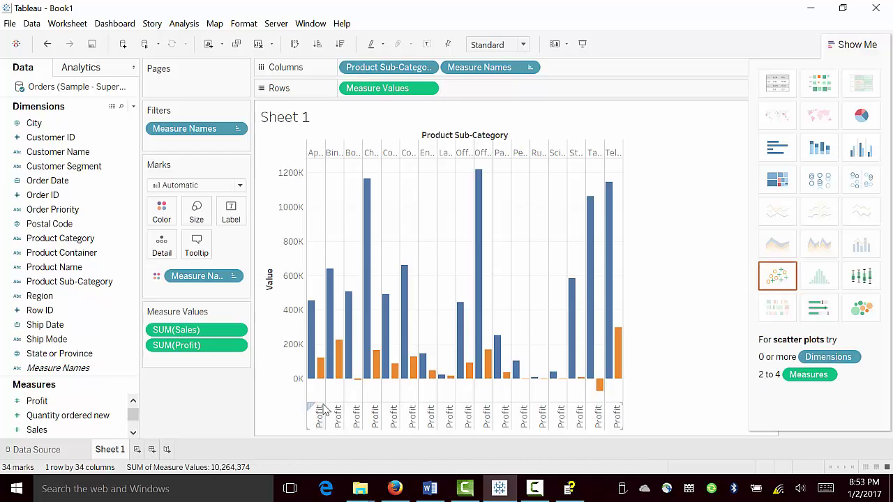
pyautogui.moveTo(320, 375)
# Format the Measure Names header labels with a bold Times New Roman default font
pyautogui.click(313, 418)
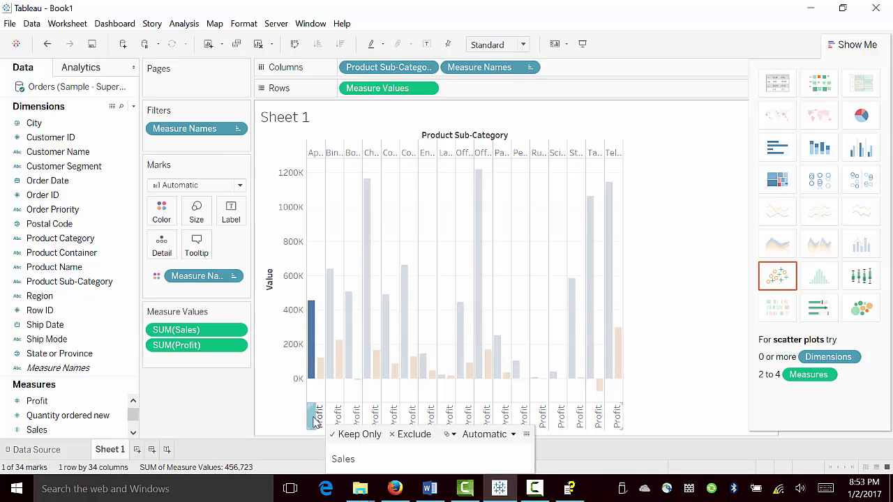
pyautogui.rightClick(314, 417)
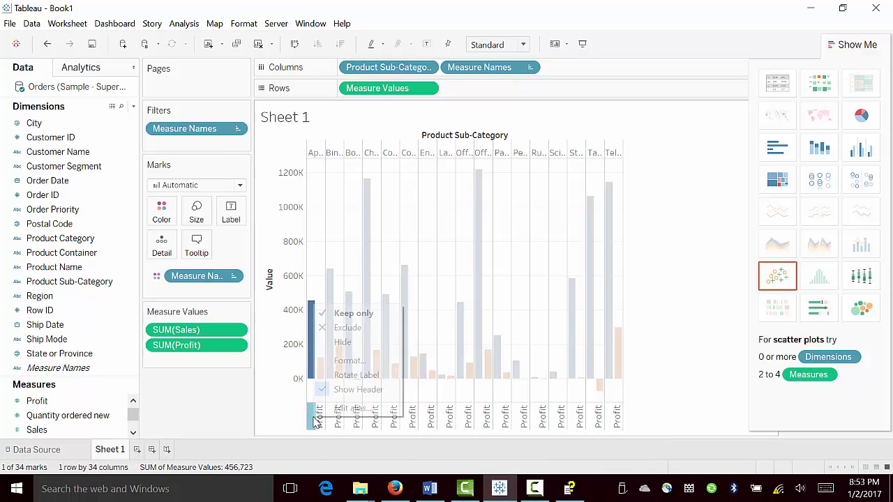
pyautogui.click(355, 369)
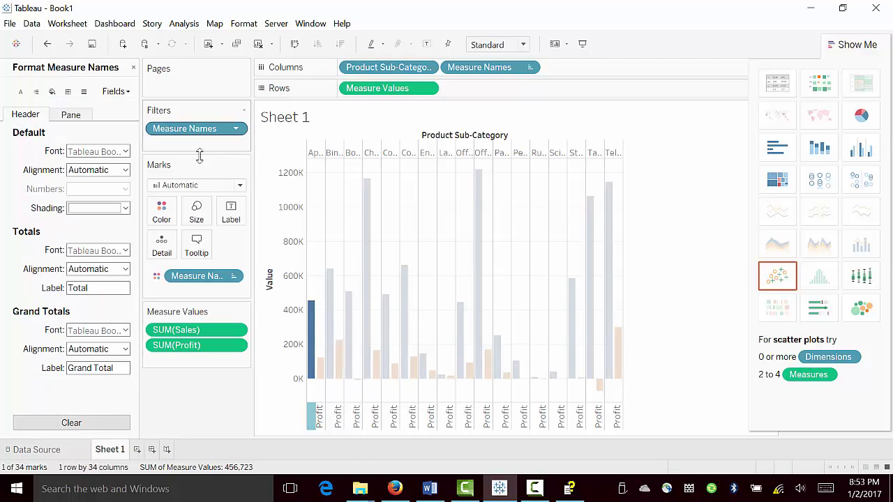
pyautogui.click(126, 152)
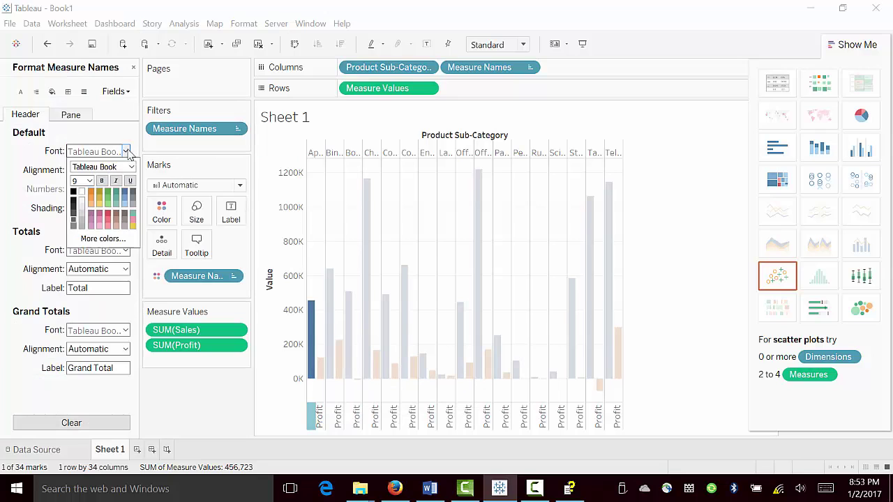
pyautogui.click(131, 168)
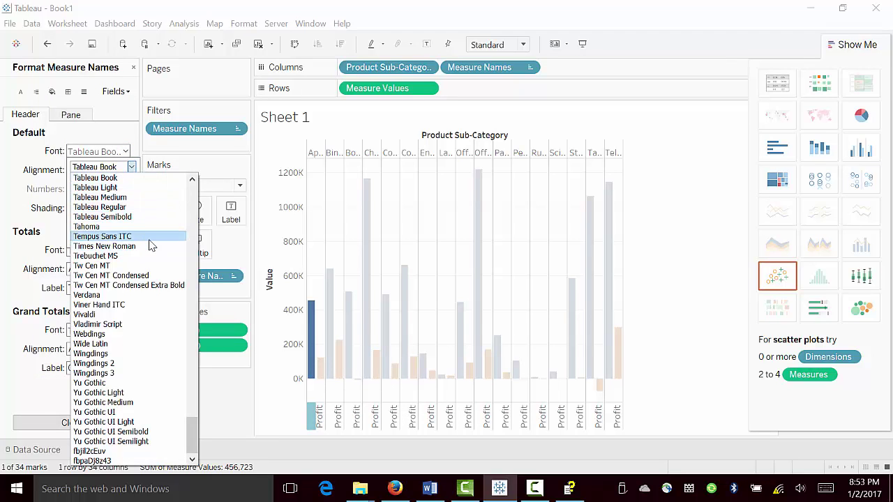
pyautogui.click(105, 246)
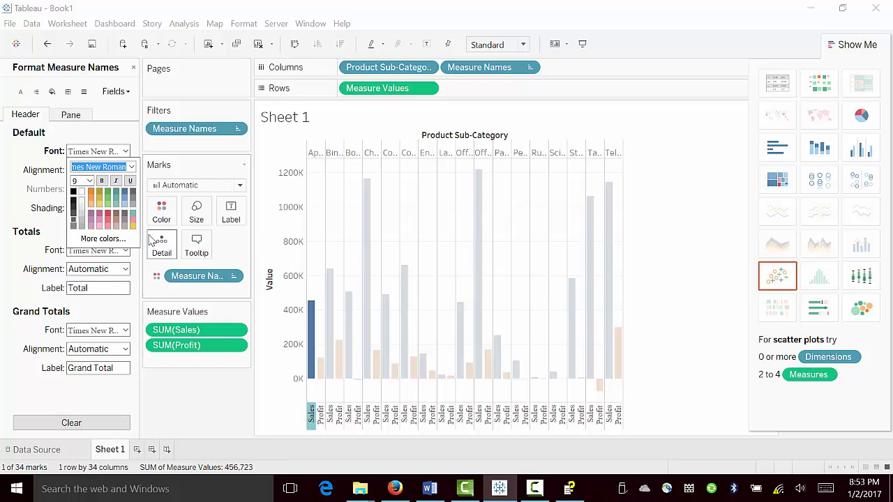
pyautogui.click(103, 181)
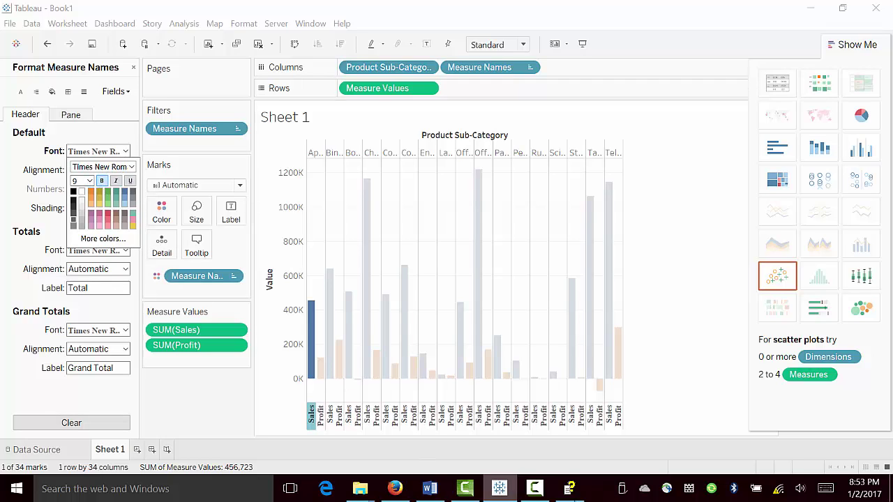
pyautogui.click(691, 414)
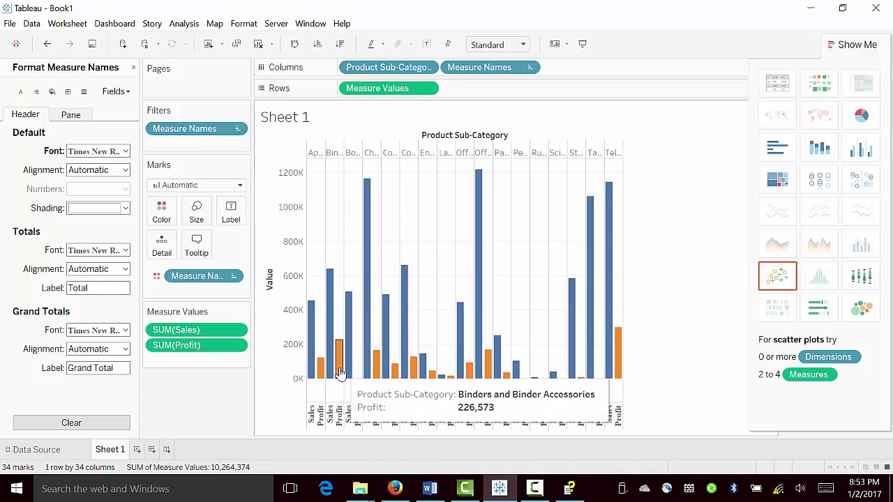
pyautogui.moveTo(368, 370)
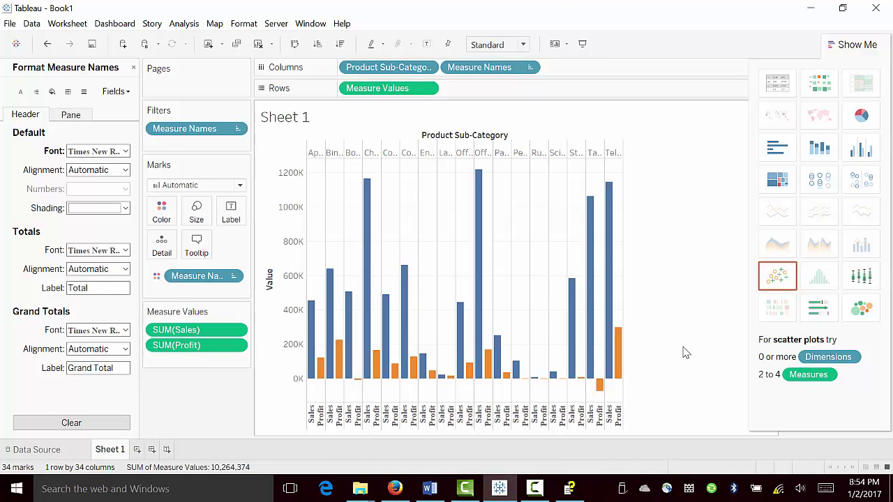
# Move Measure Names off Columns so Profit stacks within Sales, then check bar values
pyautogui.click(501, 68)
pyautogui.moveTo(501, 70); pyautogui.dragTo(182, 216)
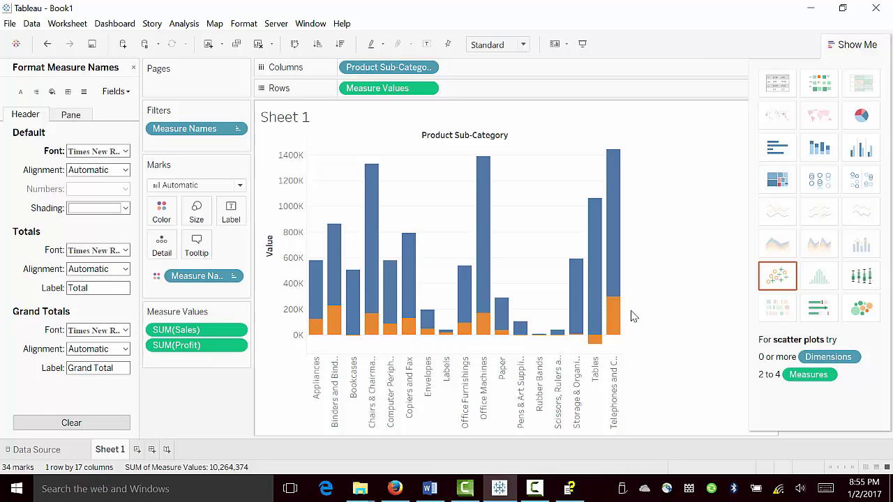
pyautogui.moveTo(614, 318)
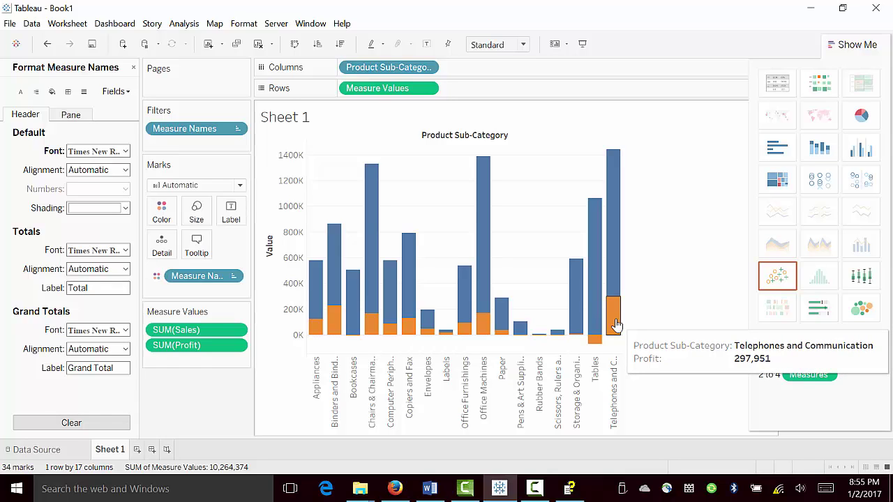
pyautogui.moveTo(613, 289)
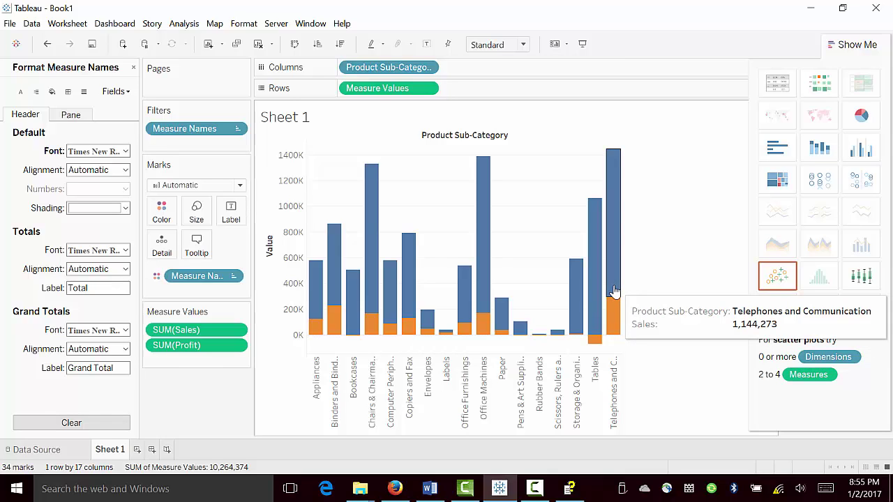
pyautogui.moveTo(484, 328)
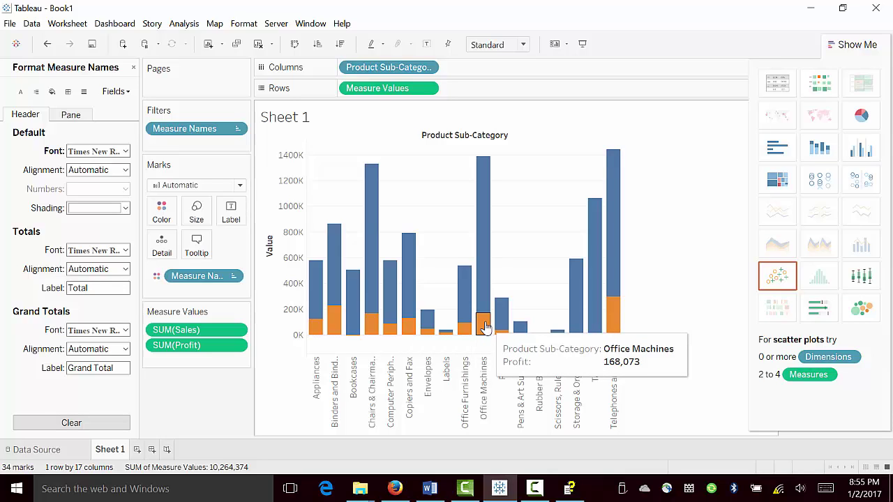
pyautogui.moveTo(487, 310)
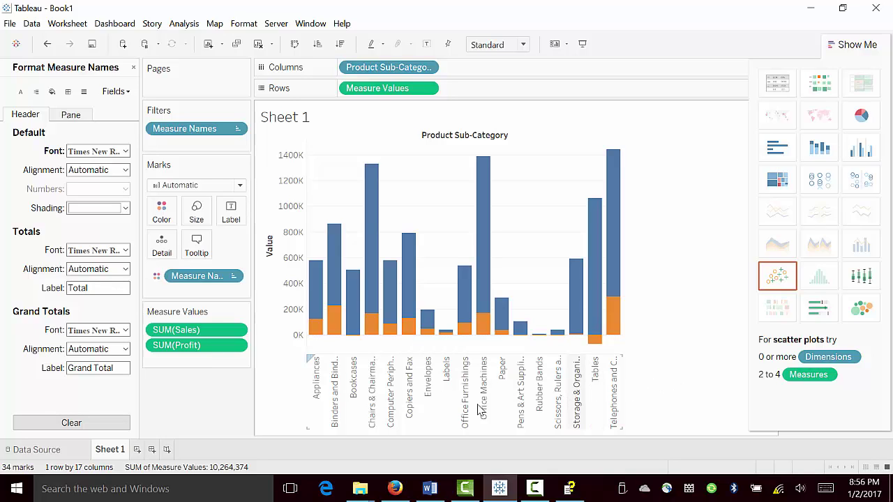
# Add an Order Date range-of-dates filter covering 1/1/2010 to 12/31/2013
pyautogui.click(134, 67)
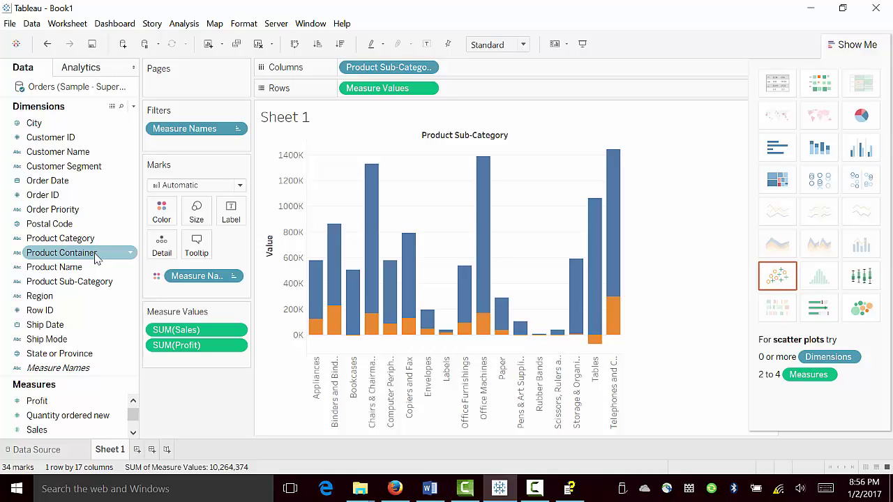
pyautogui.click(64, 181)
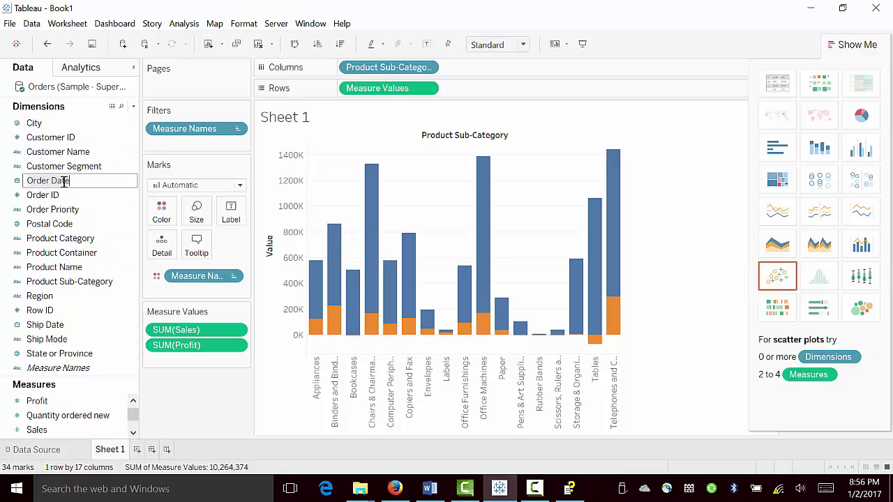
pyautogui.press('Return')
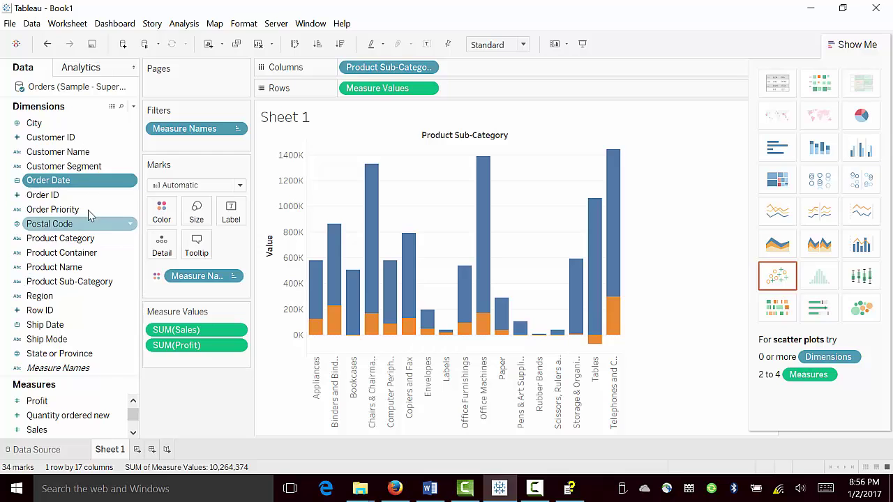
pyautogui.moveTo(45, 181); pyautogui.dragTo(177, 144)
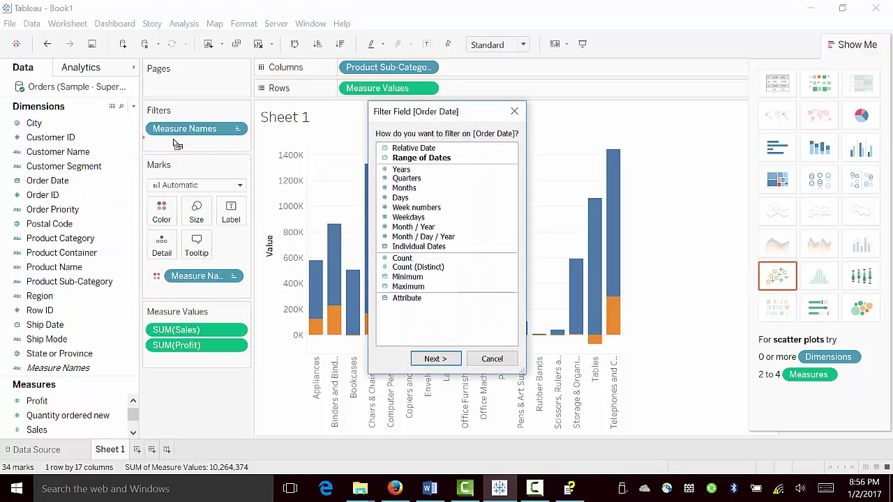
pyautogui.click(421, 159)
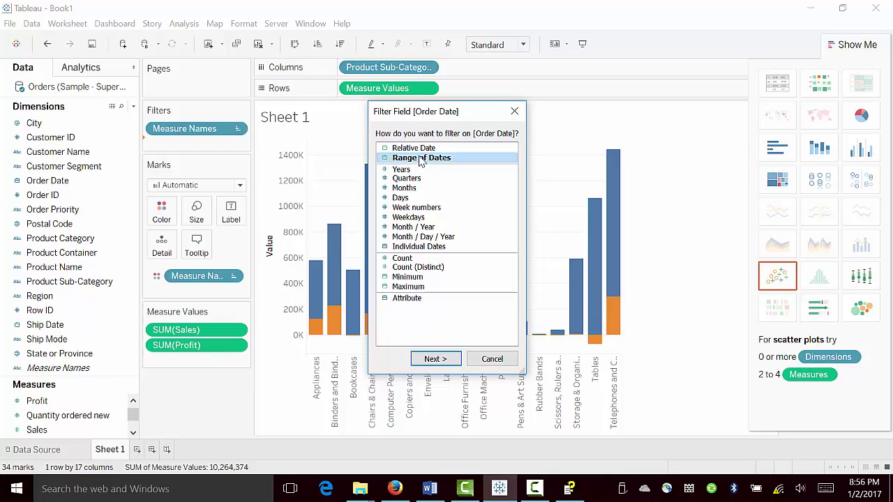
pyautogui.click(432, 358)
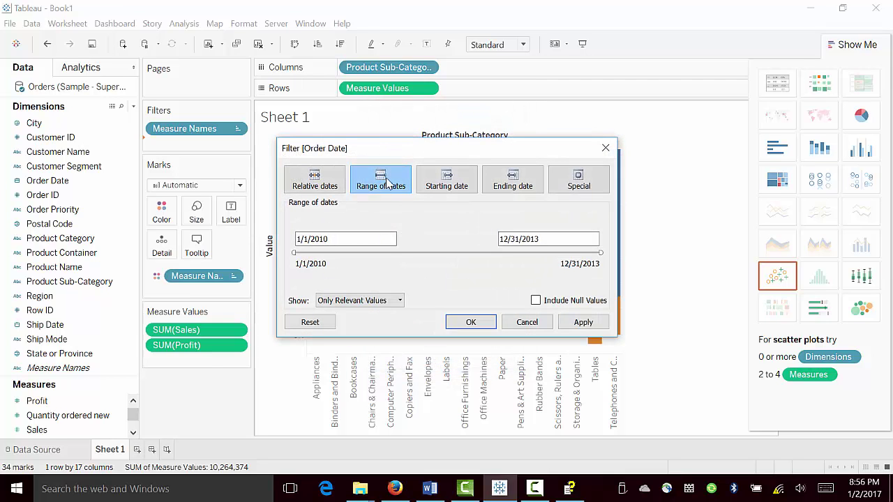
pyautogui.click(582, 323)
pyautogui.click(472, 322)
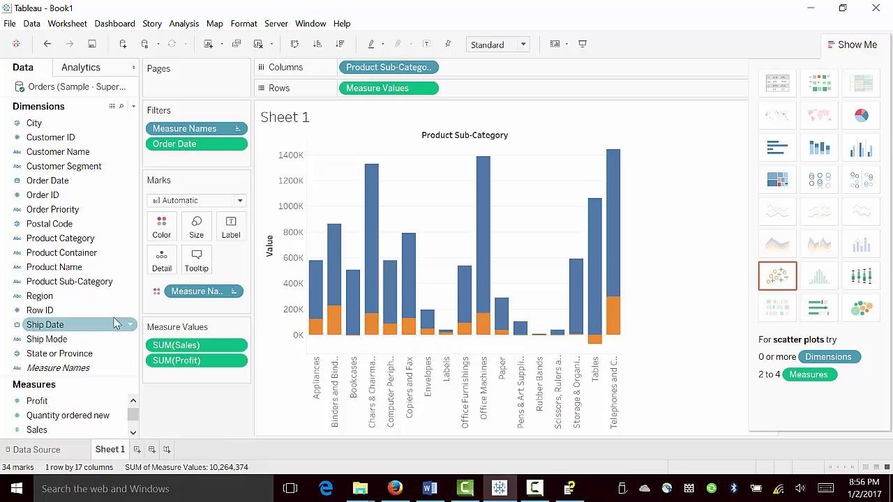
# Add a Customer Segment filter with Use all selected
pyautogui.moveTo(69, 167); pyautogui.dragTo(205, 159)
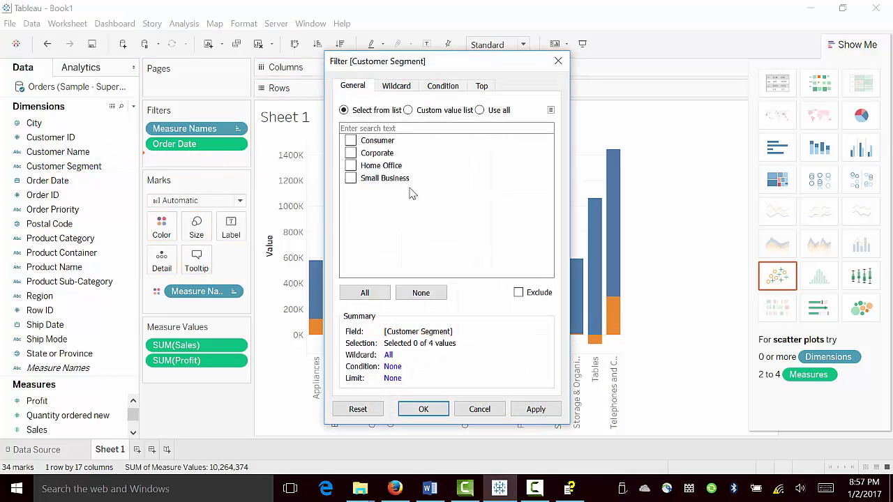
pyautogui.click(480, 111)
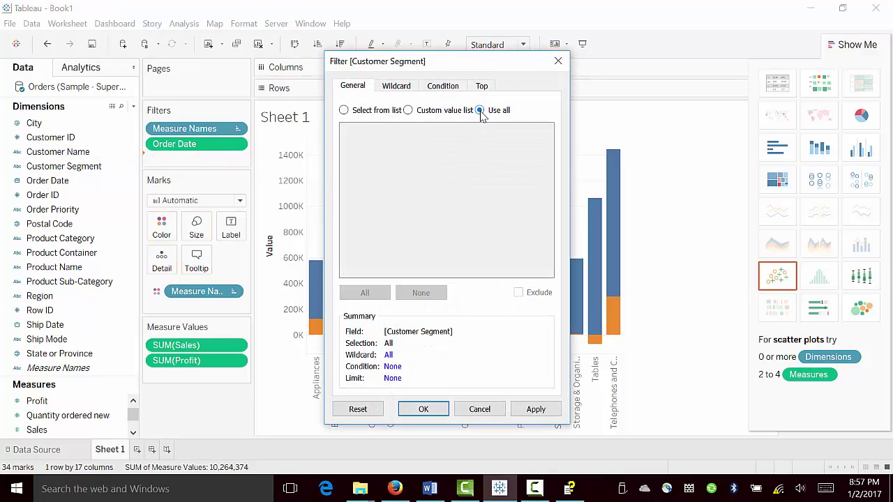
pyautogui.click(547, 413)
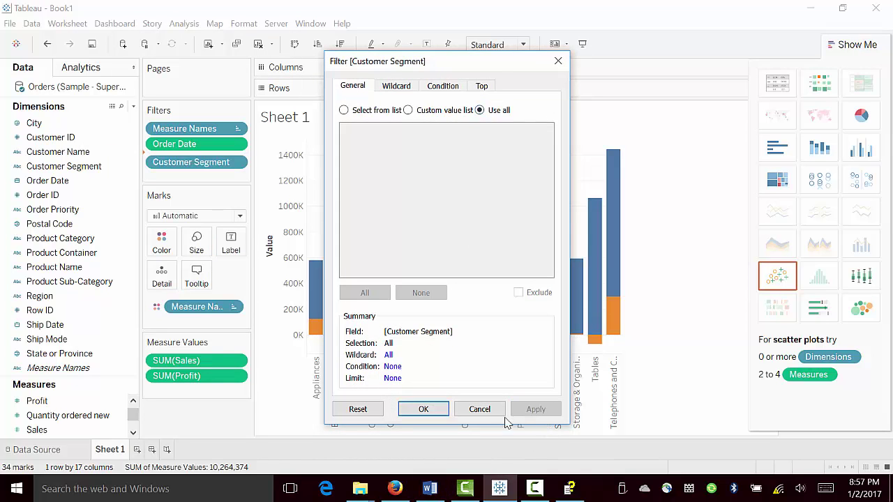
pyautogui.click(426, 412)
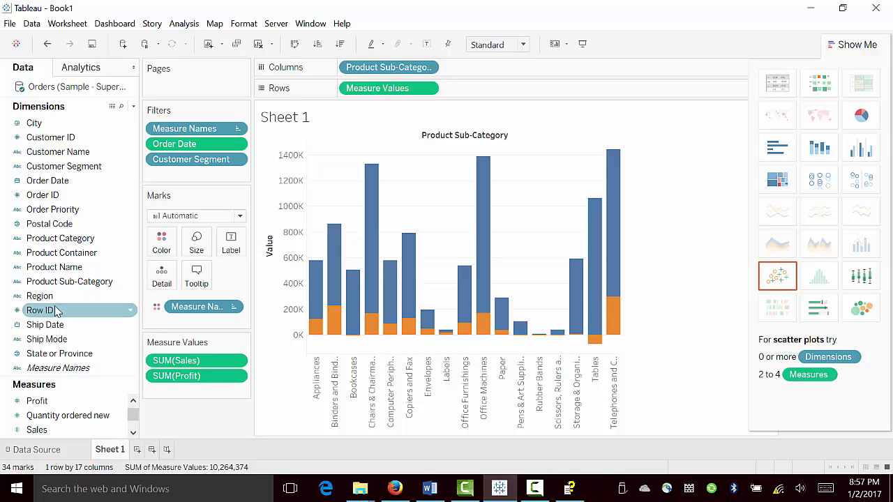
# Add a Region filter with Use all selected
pyautogui.moveTo(42, 298); pyautogui.dragTo(180, 175)
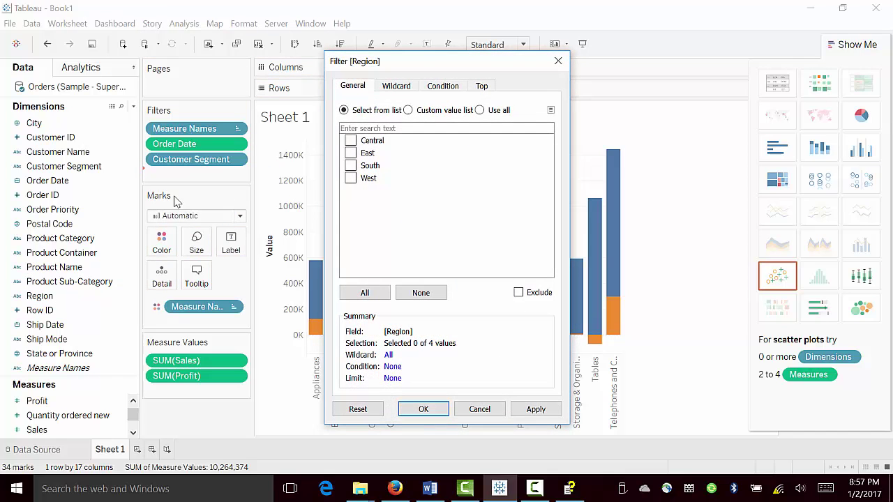
pyautogui.click(480, 111)
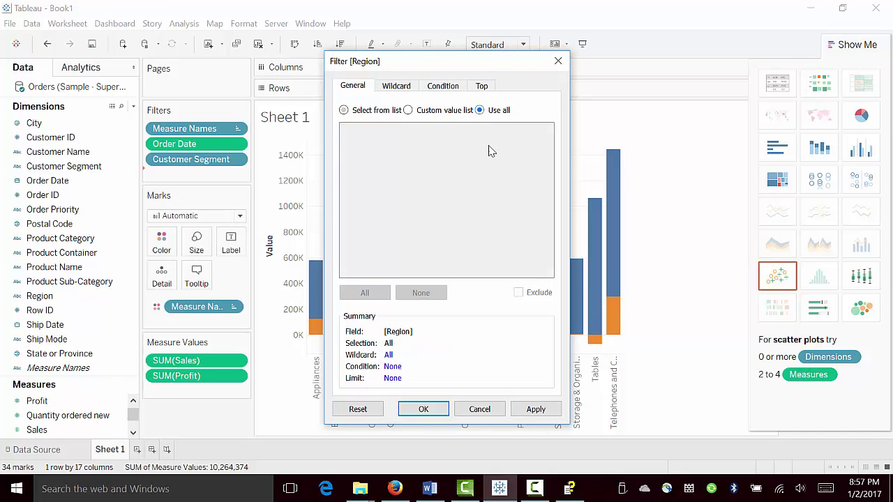
pyautogui.click(536, 410)
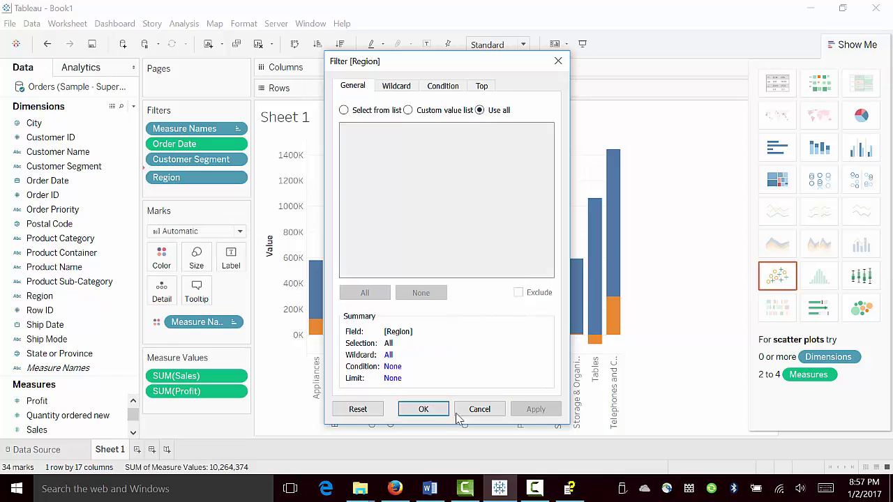
pyautogui.click(423, 410)
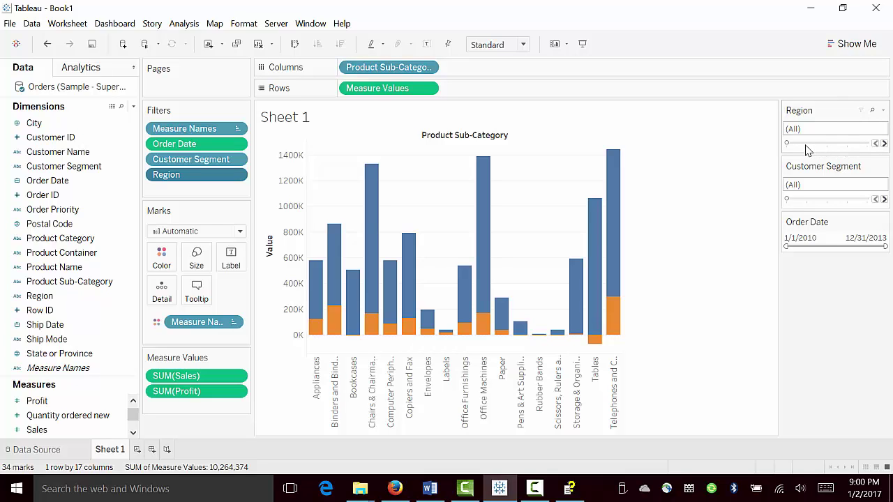
# Step the Region slider through Central to South and Customer Segment through Consumer, Corporate to Home Office
pyautogui.click(805, 145)
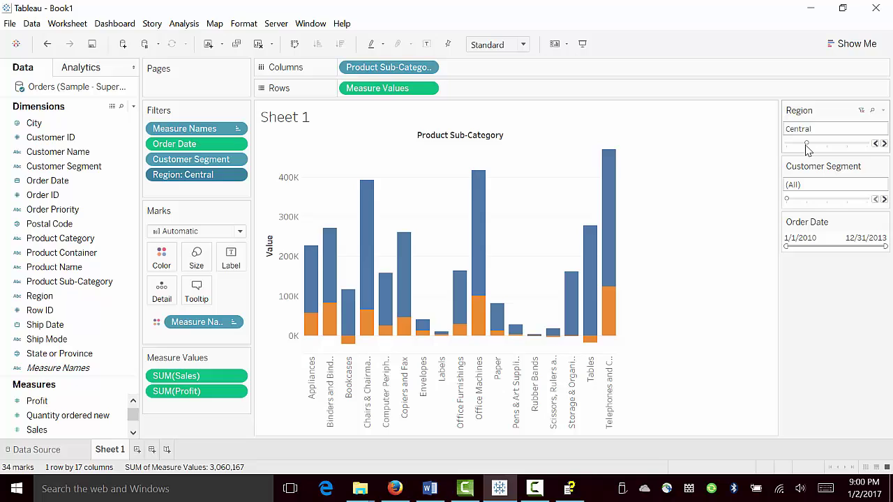
pyautogui.click(848, 144)
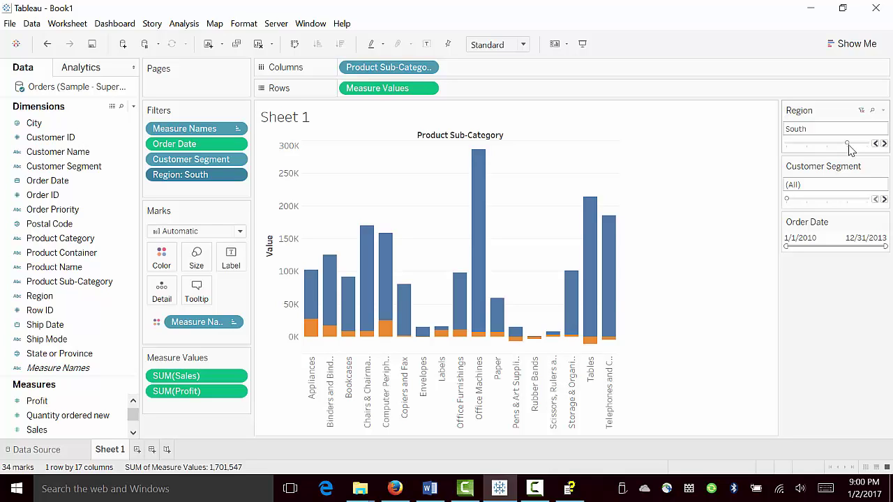
pyautogui.click(806, 202)
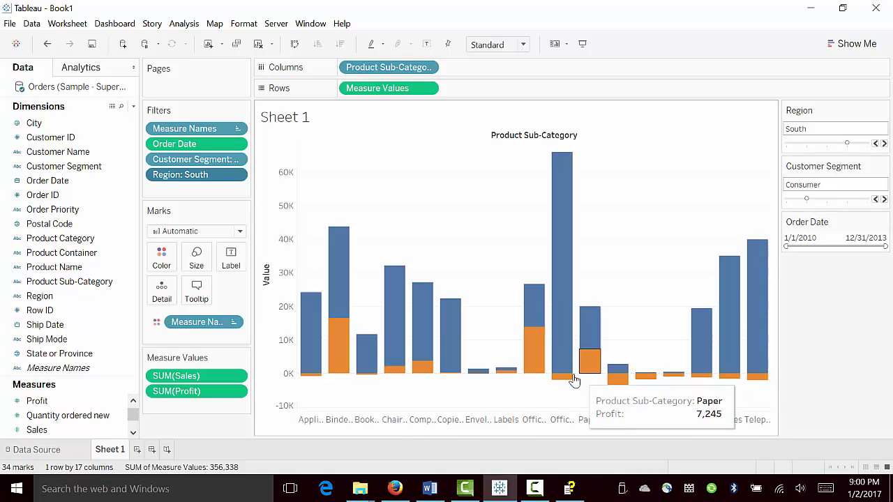
pyautogui.moveTo(566, 380)
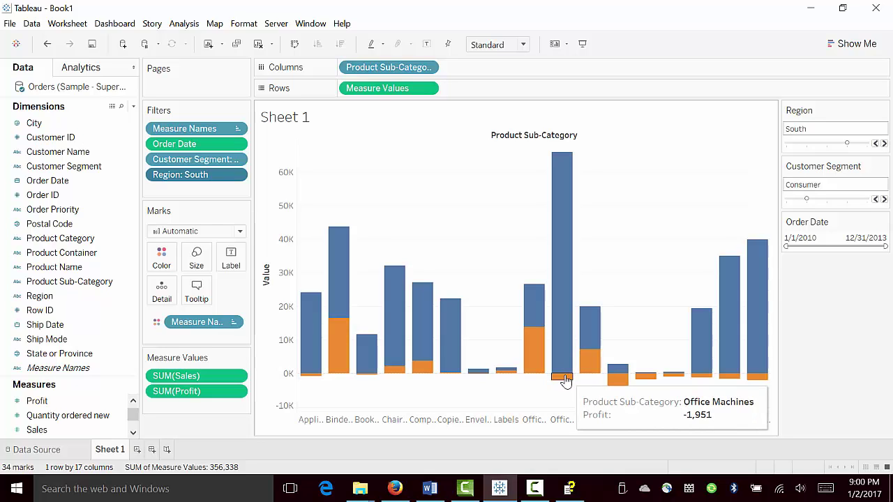
pyautogui.click(827, 200)
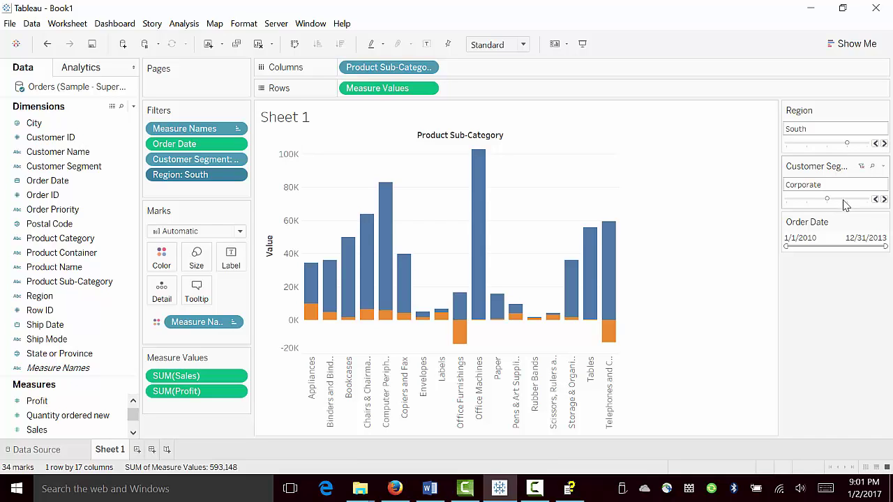
pyautogui.click(847, 201)
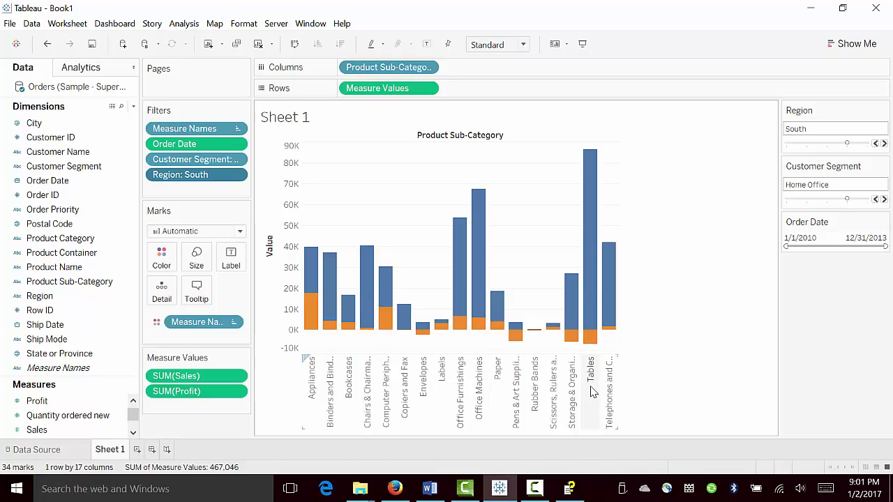
pyautogui.moveTo(595, 340)
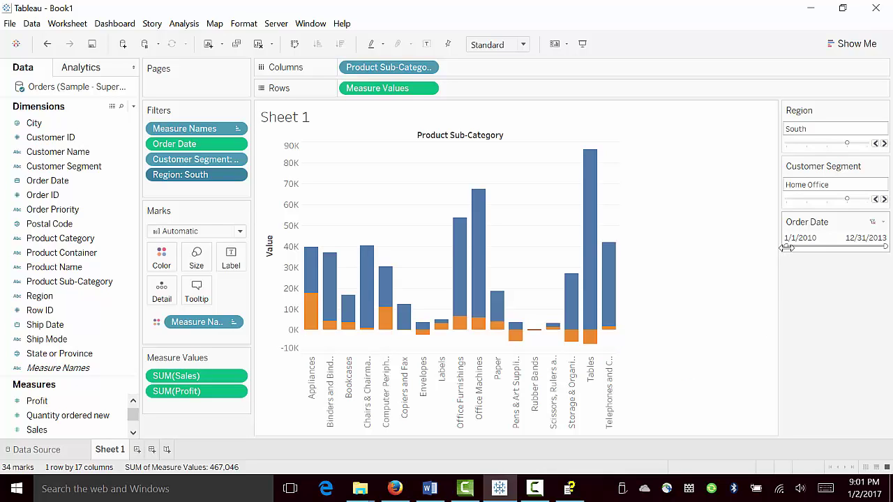
# Drag the Order Date slider's start handle until the range begins at 10/22/2011
pyautogui.moveTo(787, 248); pyautogui.dragTo(827, 245)
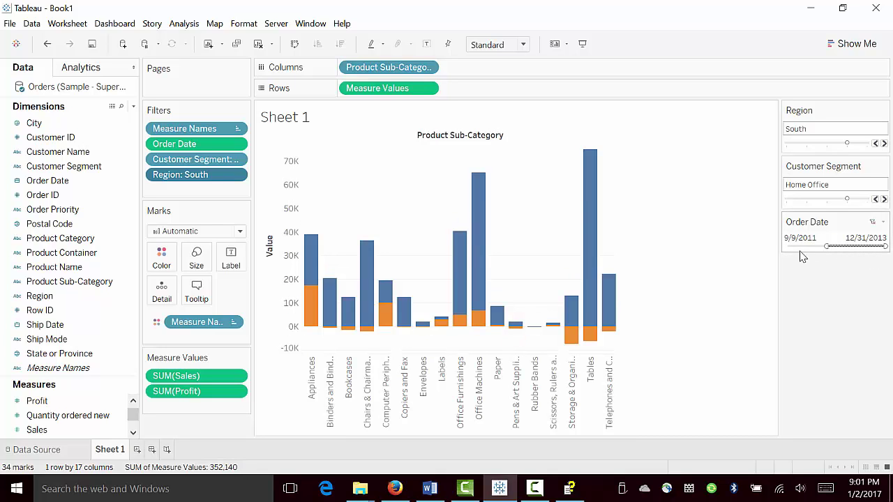
pyautogui.moveTo(825, 247); pyautogui.dragTo(864, 247)
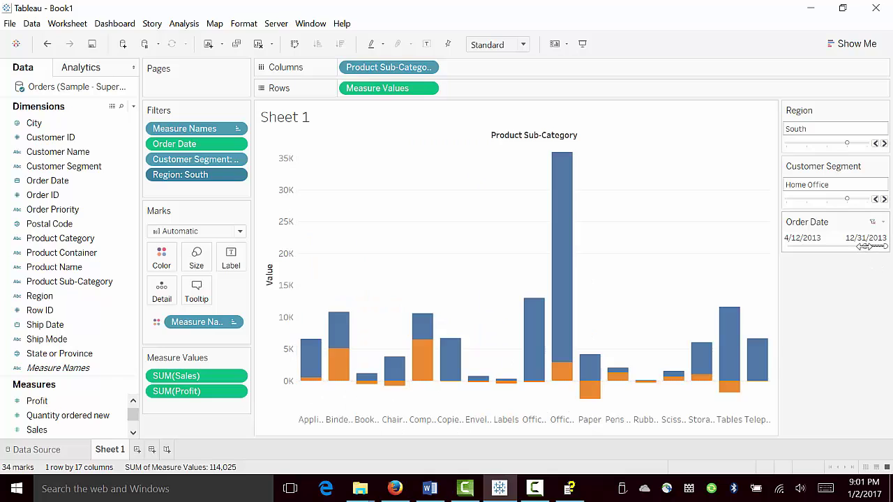
pyautogui.moveTo(864, 247); pyautogui.dragTo(827, 247)
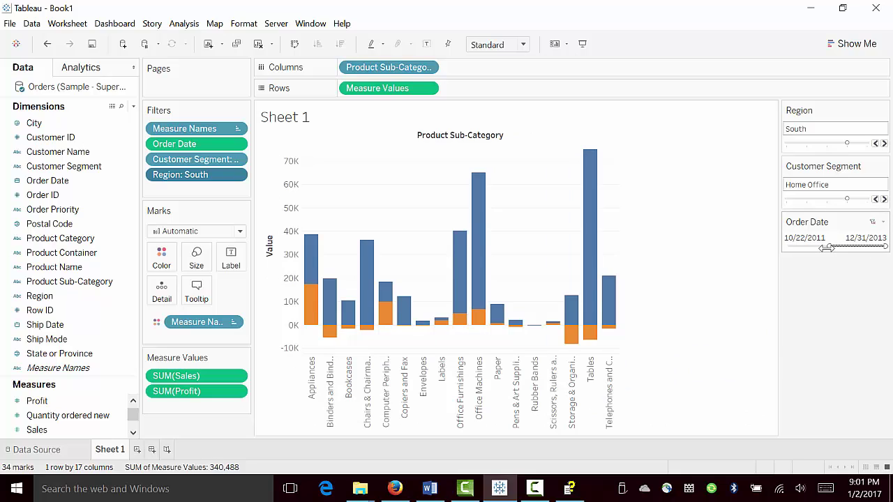